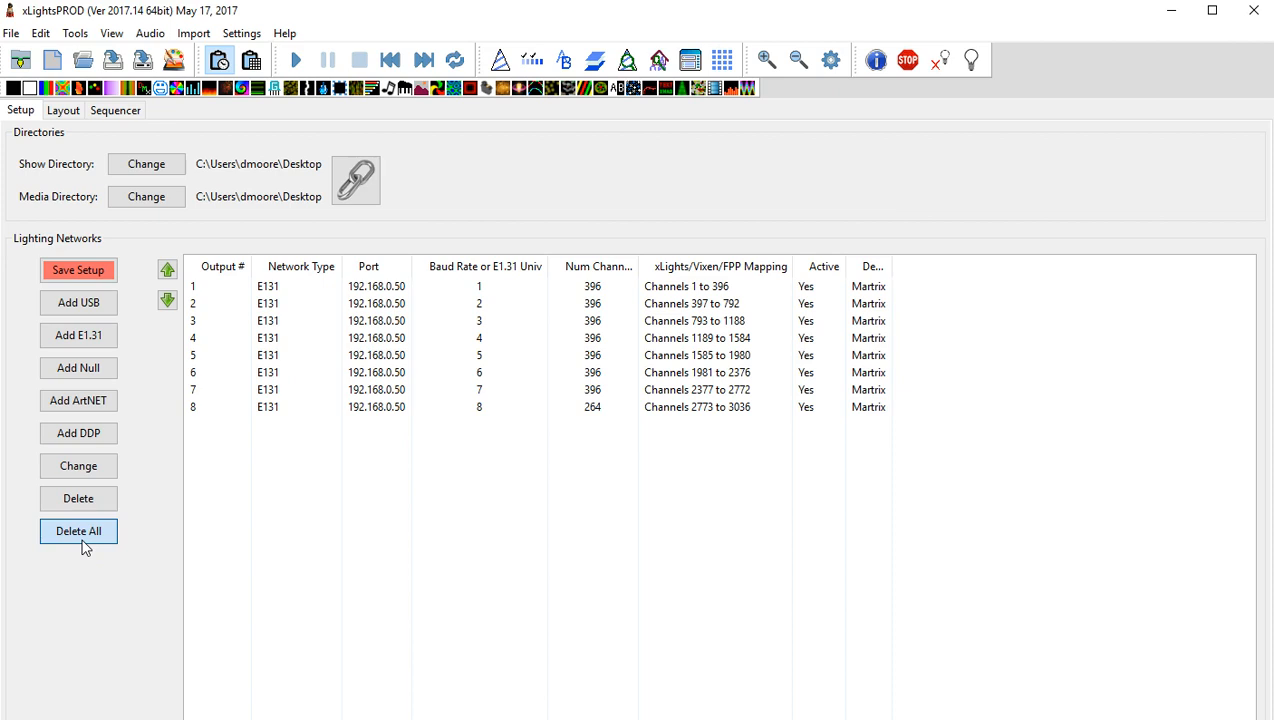
Delete all existing lighting networks and start a new unicast E1.31 connection with IP address 192.168.0.50.
left_click(85, 546)
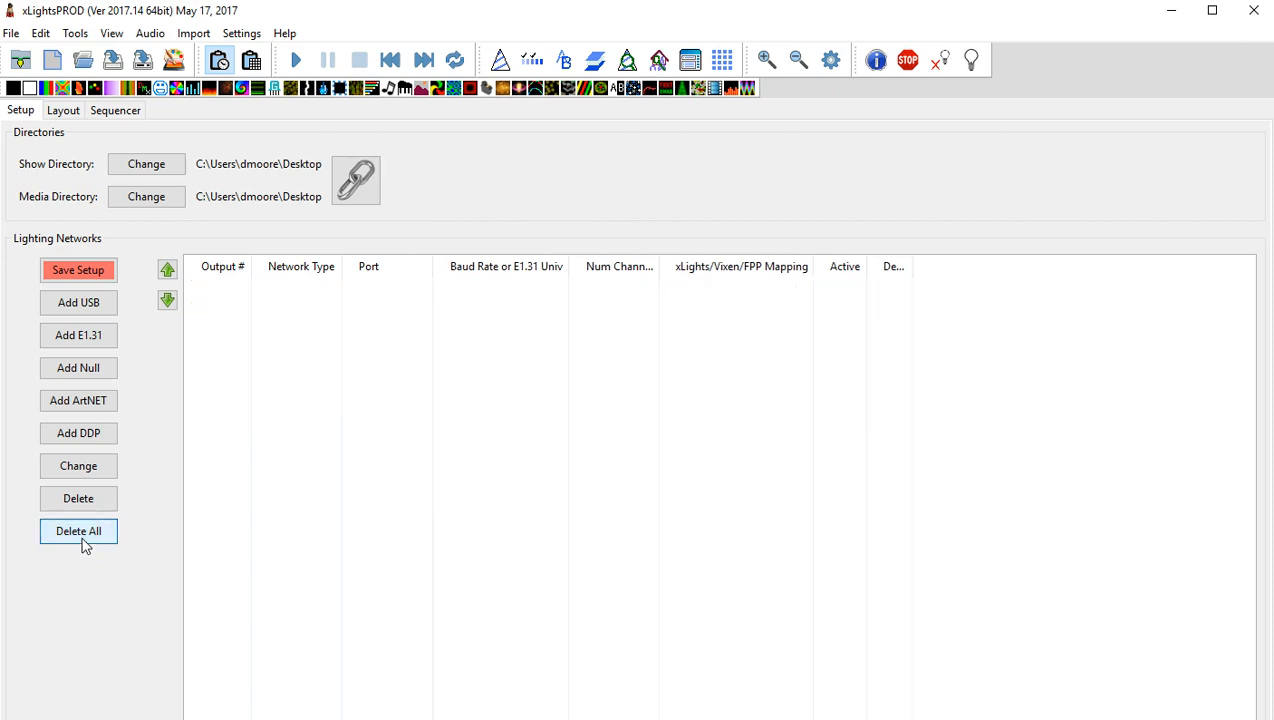
left_click(95, 338)
left_click(205, 295)
left_click(190, 328)
type("192.16")
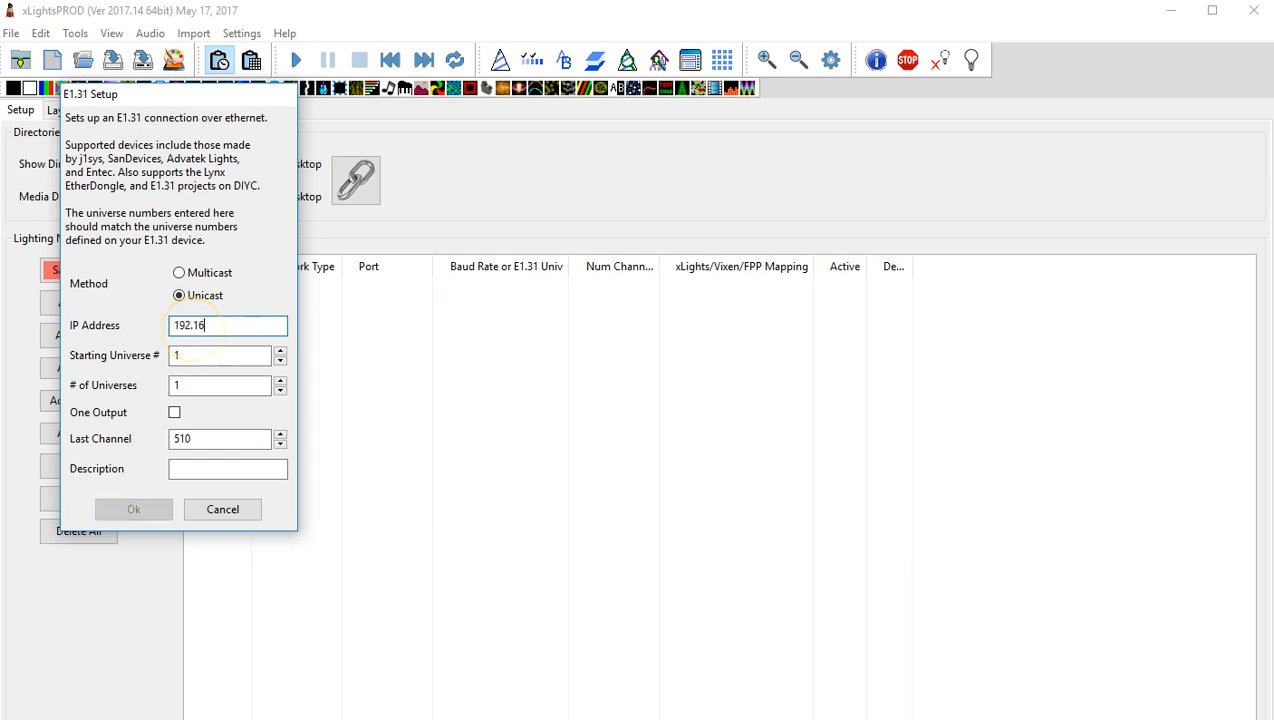
type("8.0.50")
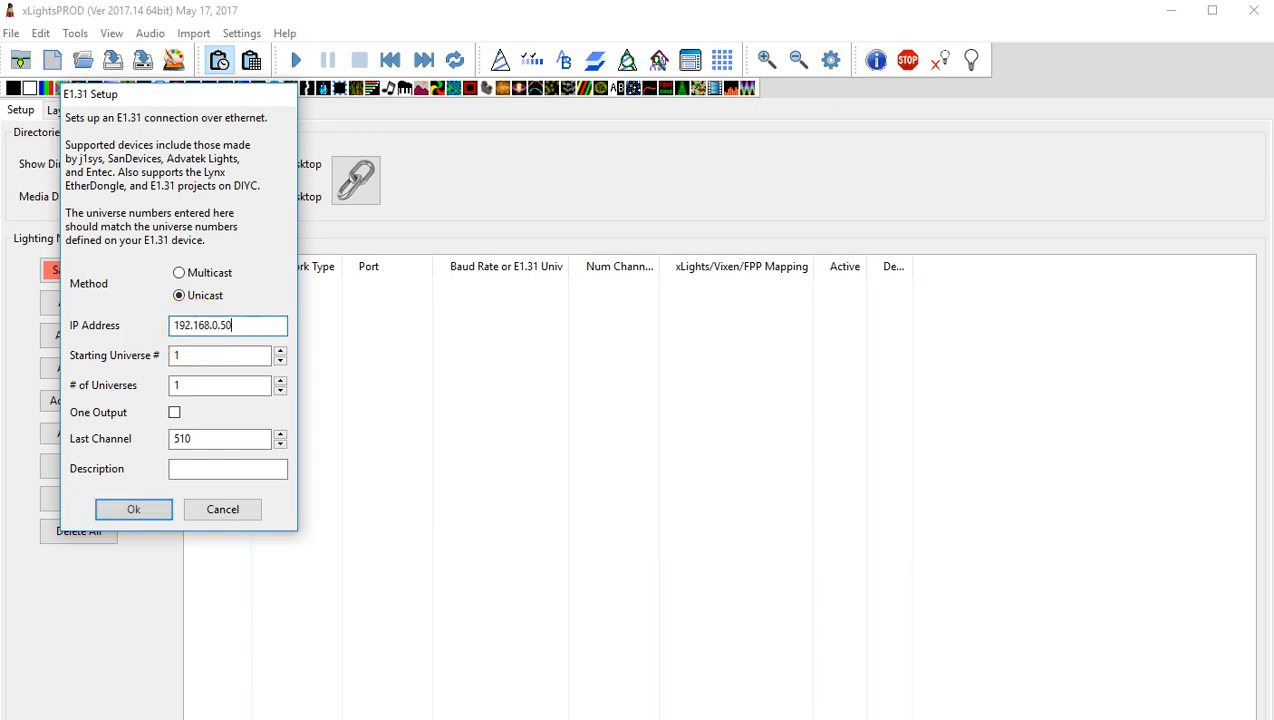
Give the E1.31 connection 8 universes, last channel 396 and the description Matrix, and add it to the lighting networks.
double_click(186, 384)
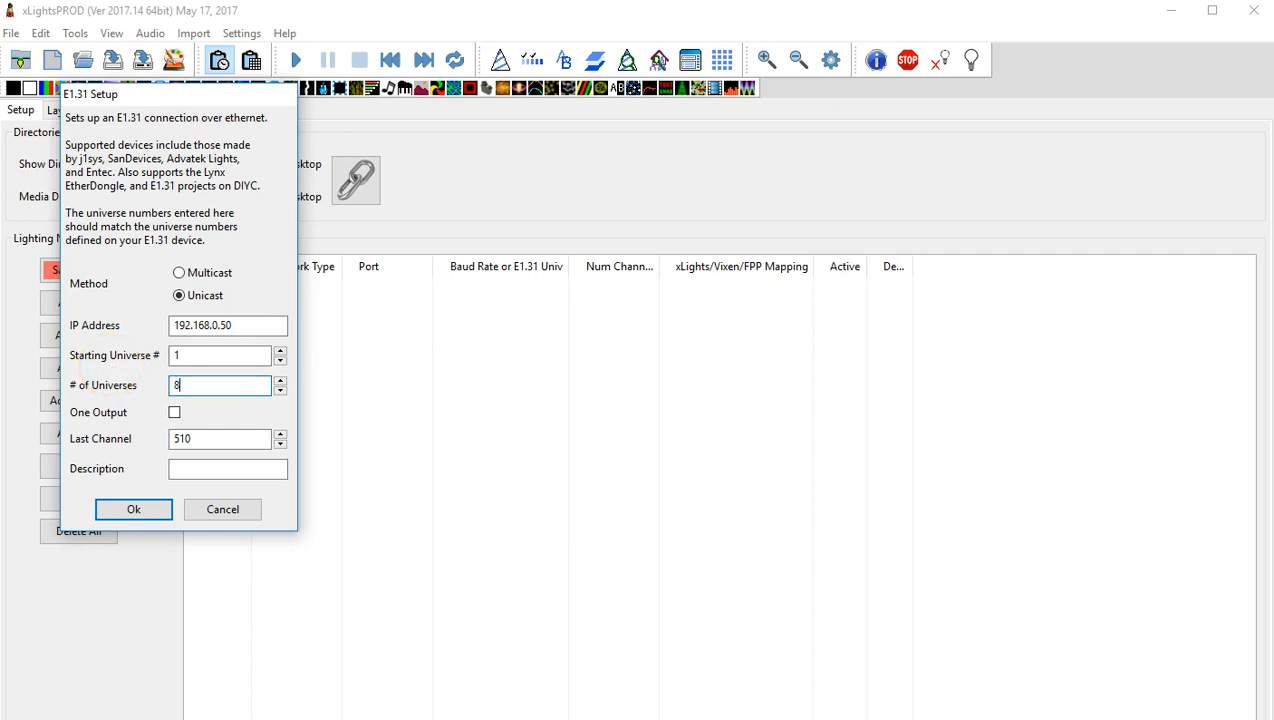
type("8")
double_click(248, 441)
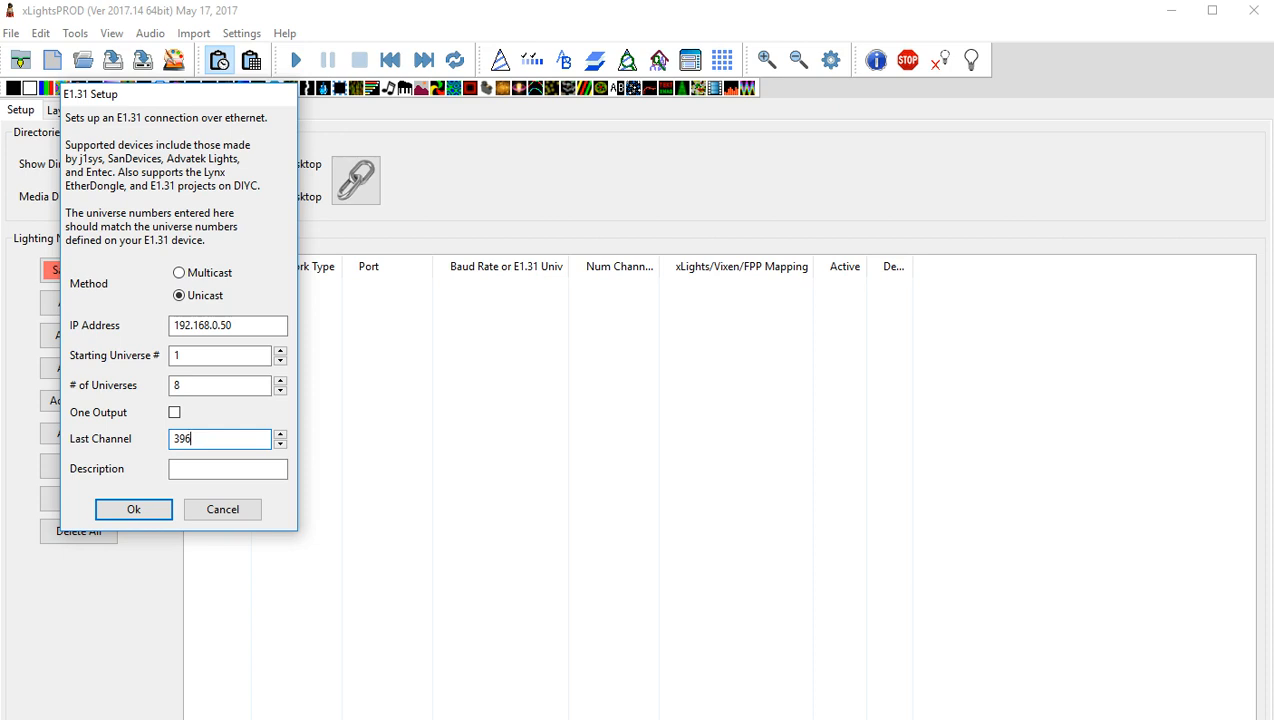
left_click(191, 470)
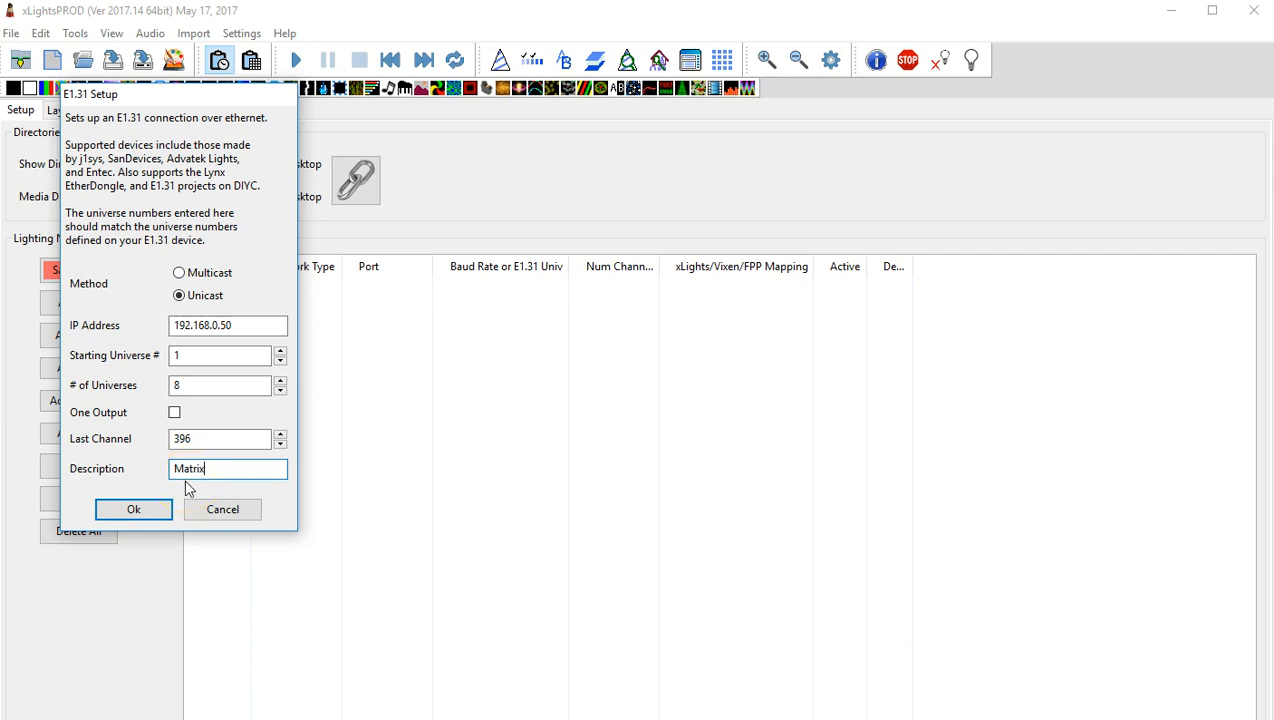
left_click(128, 518)
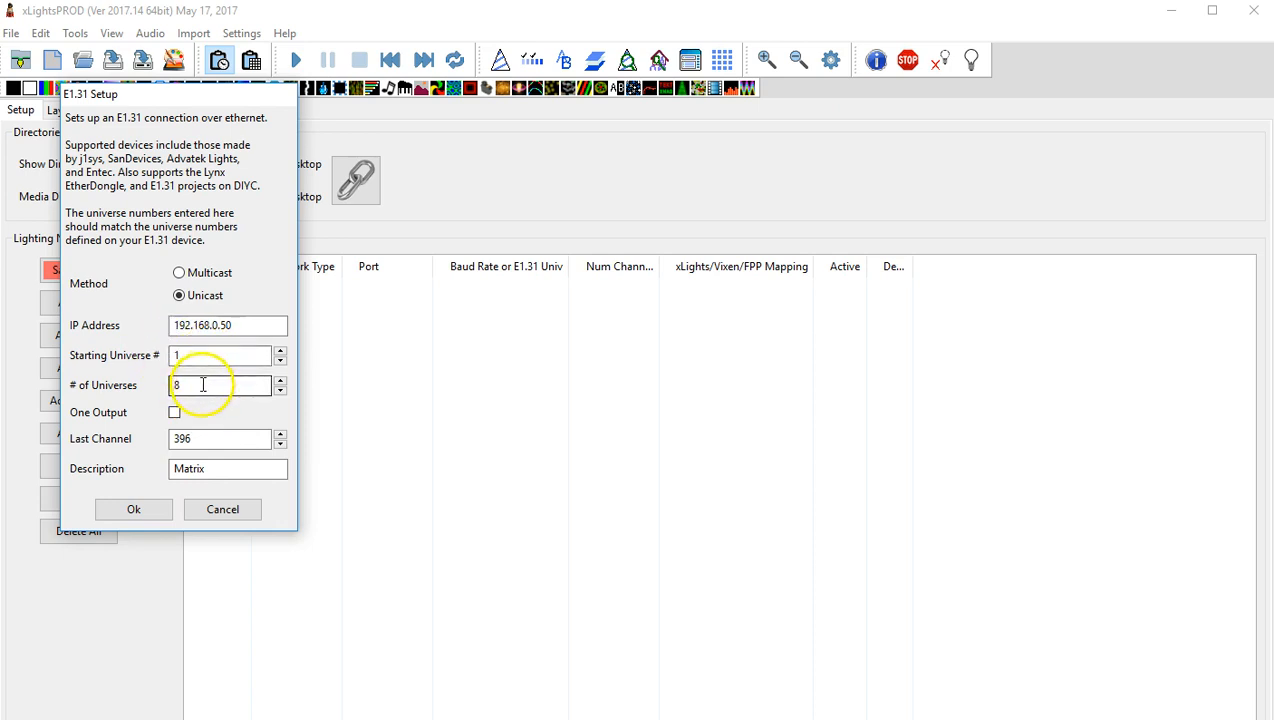
double_click(214, 438)
left_click(133, 511)
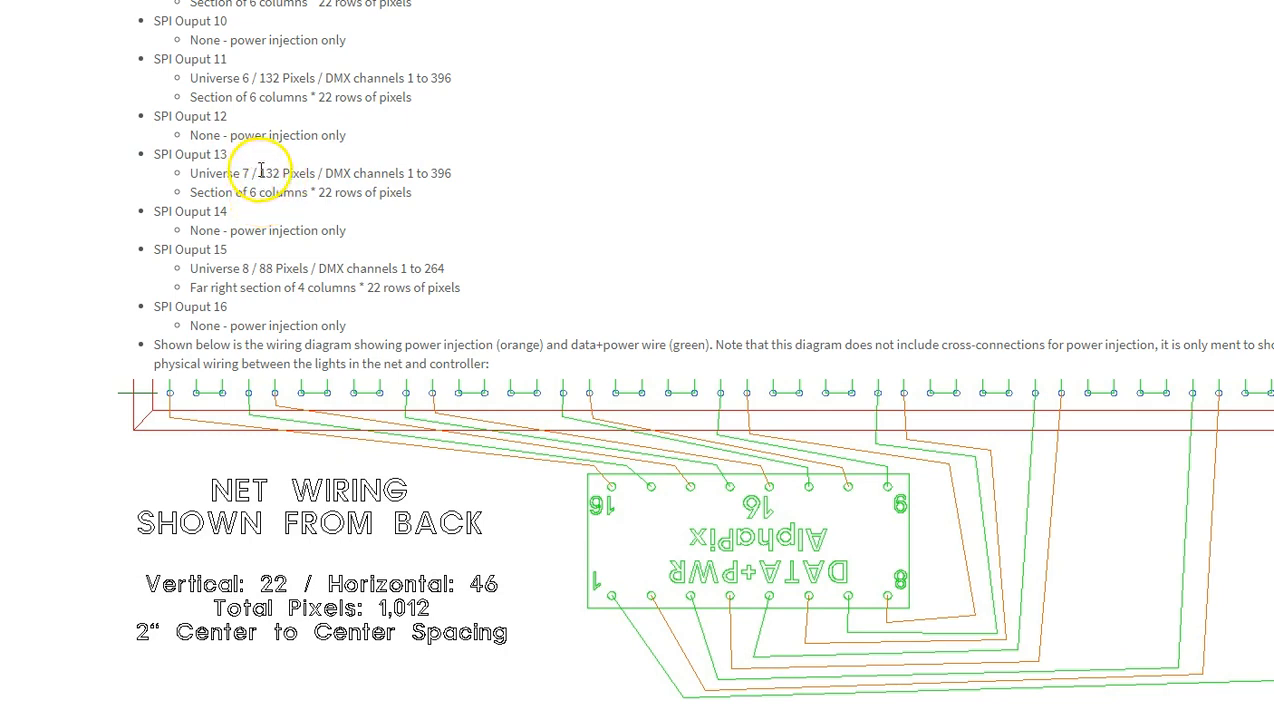
left_click_drag(260, 172, 279, 171)
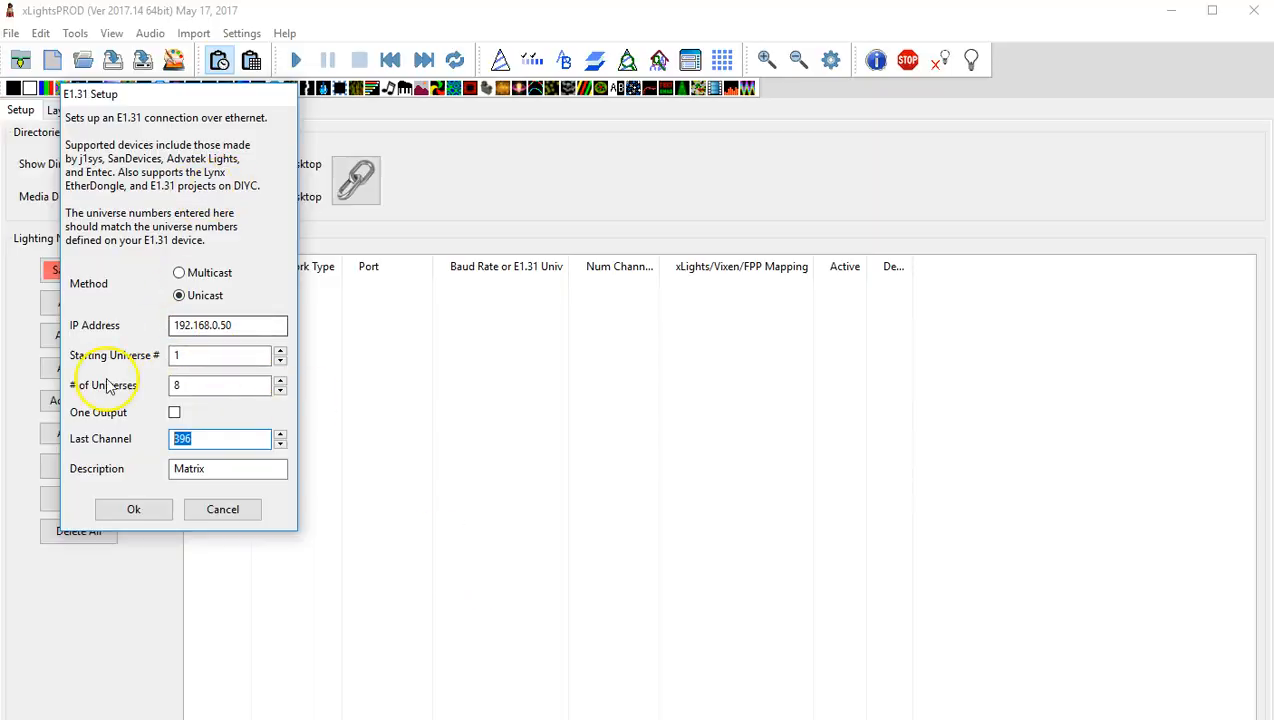
left_click(131, 511)
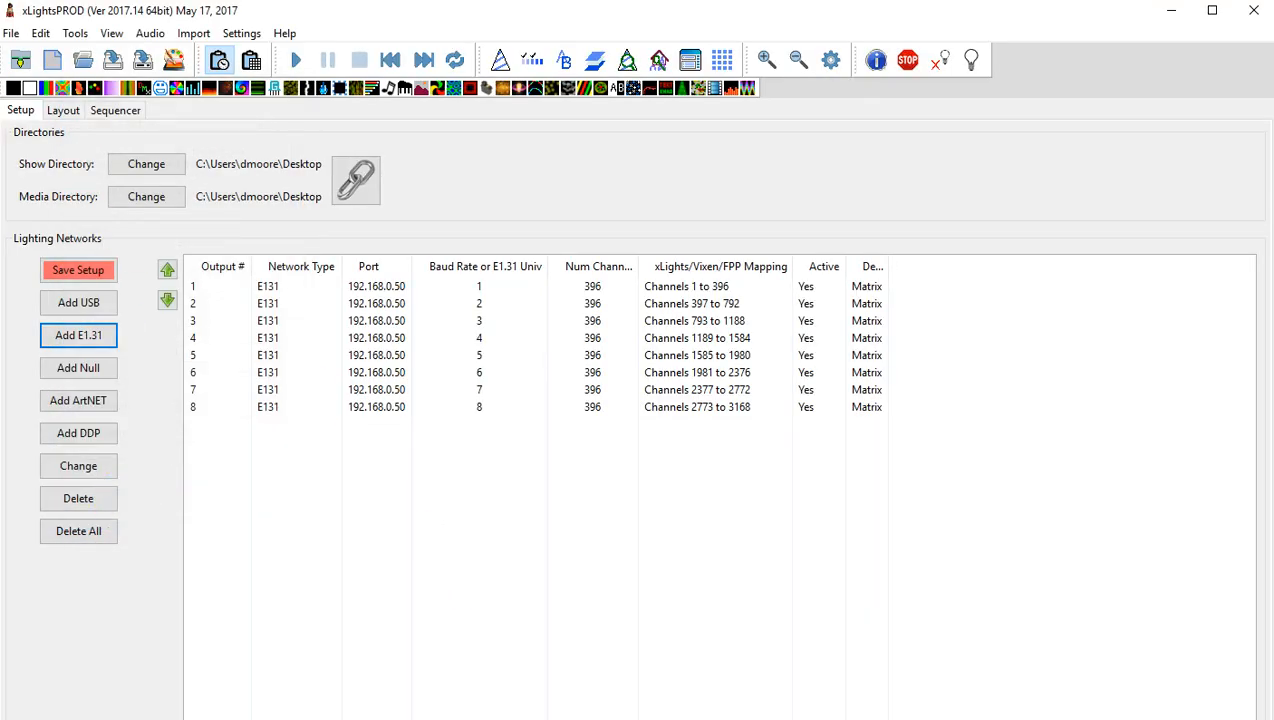
Set the last channel of the universe 8 output to 264.
left_click(238, 410)
double_click(238, 410)
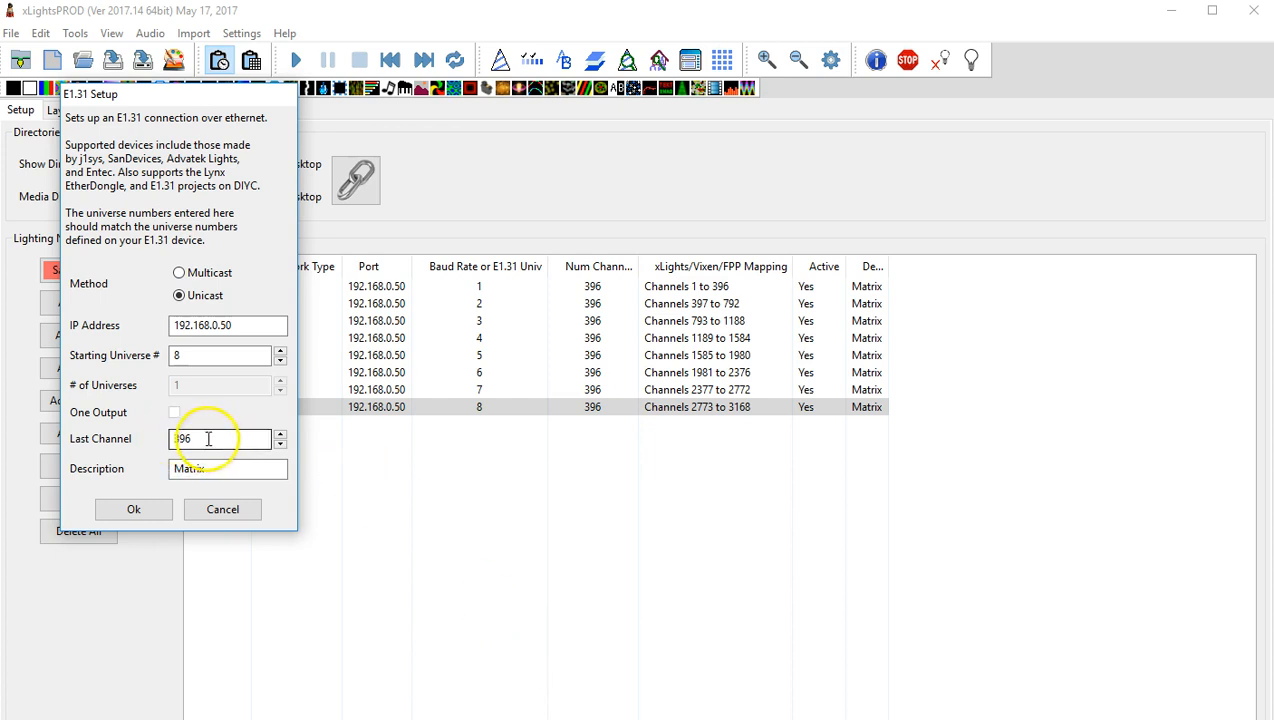
left_click_drag(205, 440, 57, 407)
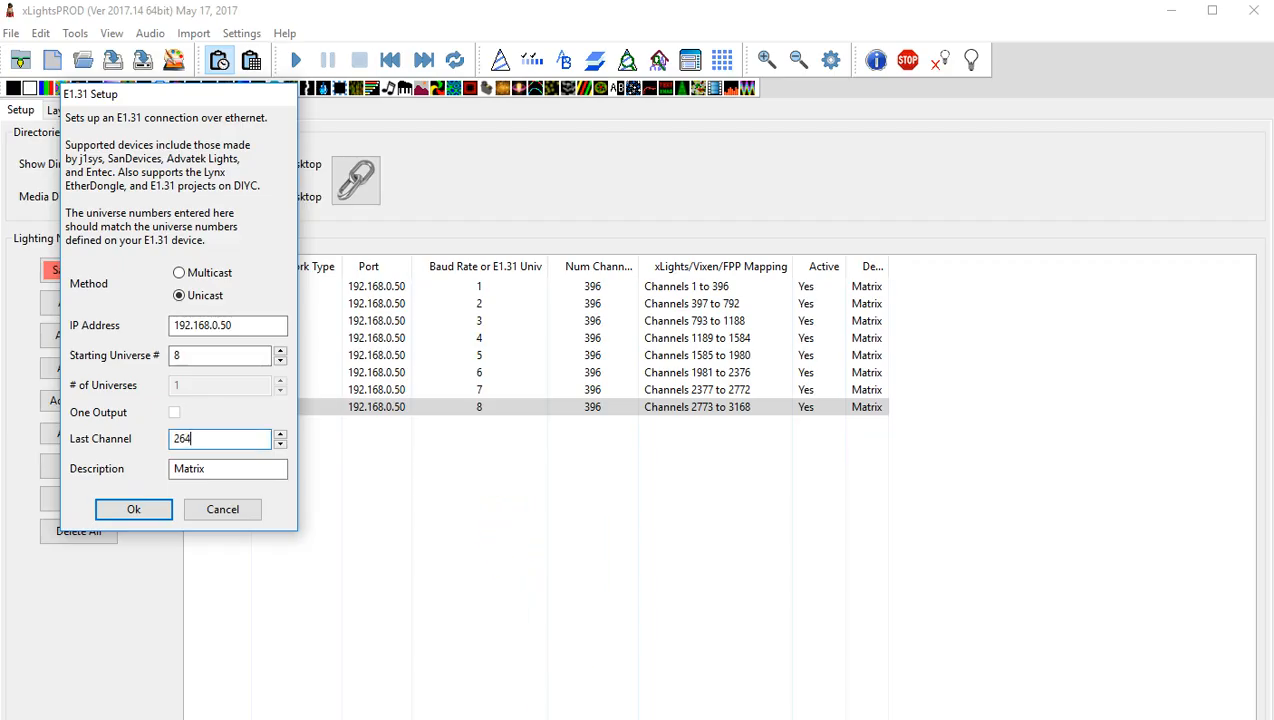
left_click(150, 511)
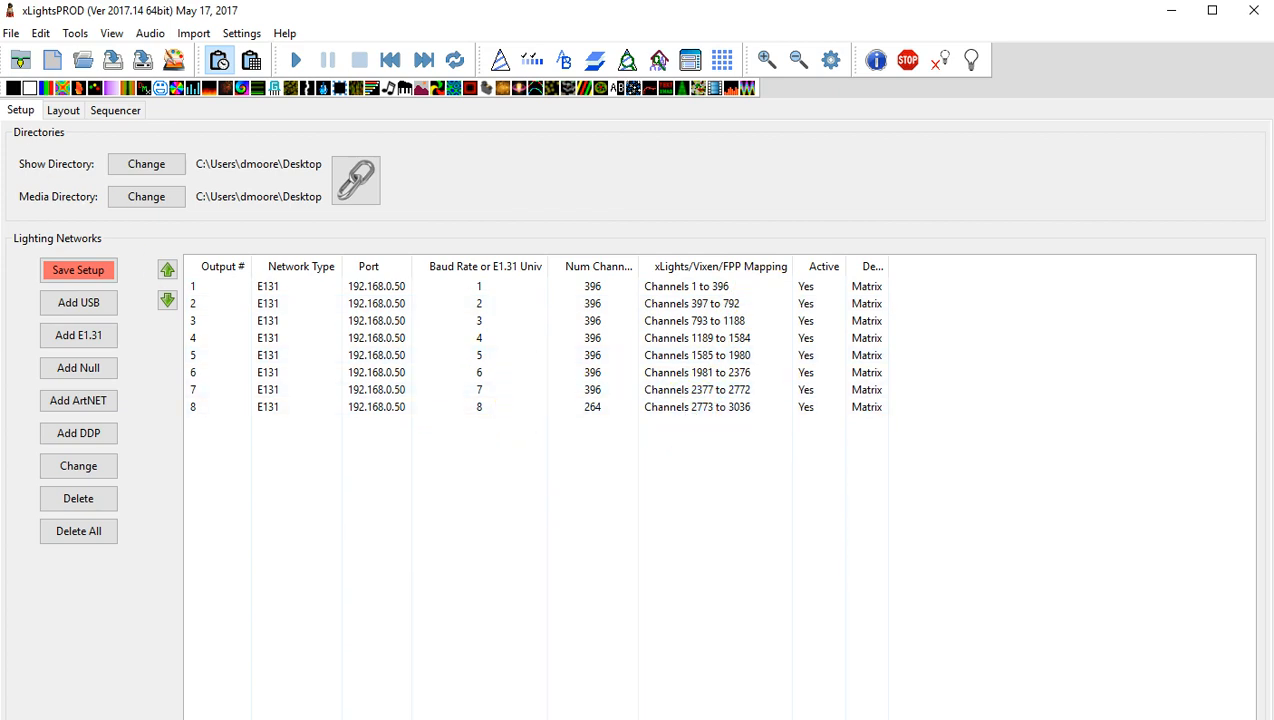
Add a matrix model to the layout, drawn across the upper middle of the preview area.
left_click(60, 112)
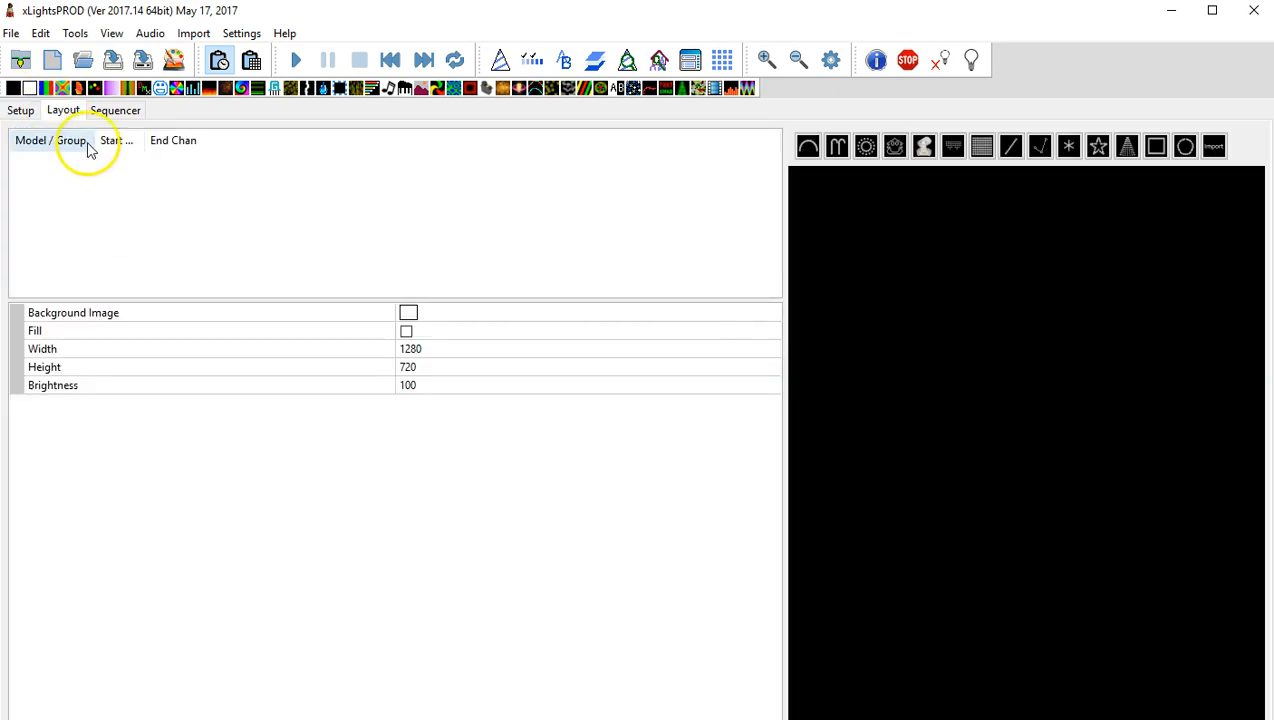
left_click(978, 146)
left_click_drag(944, 170, 1042, 381)
left_click_drag(887, 228, 1027, 411)
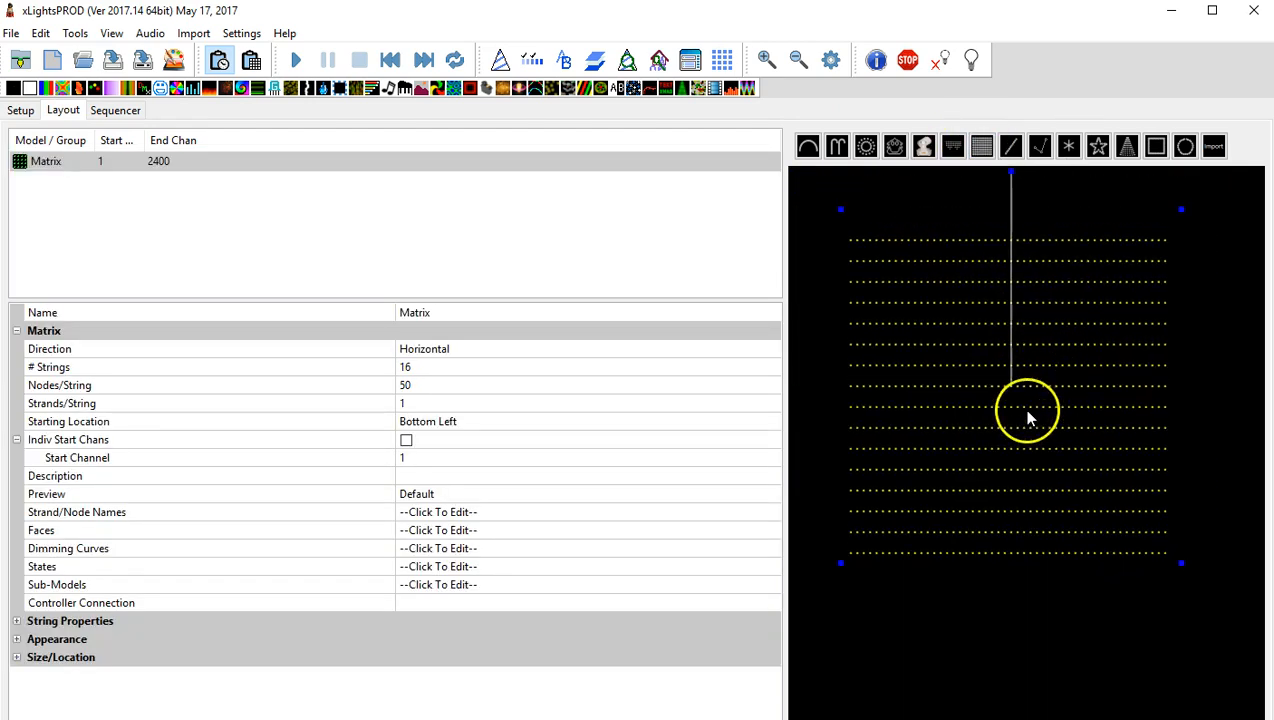
Set the matrix model's direction to Vertical.
left_click(430, 366)
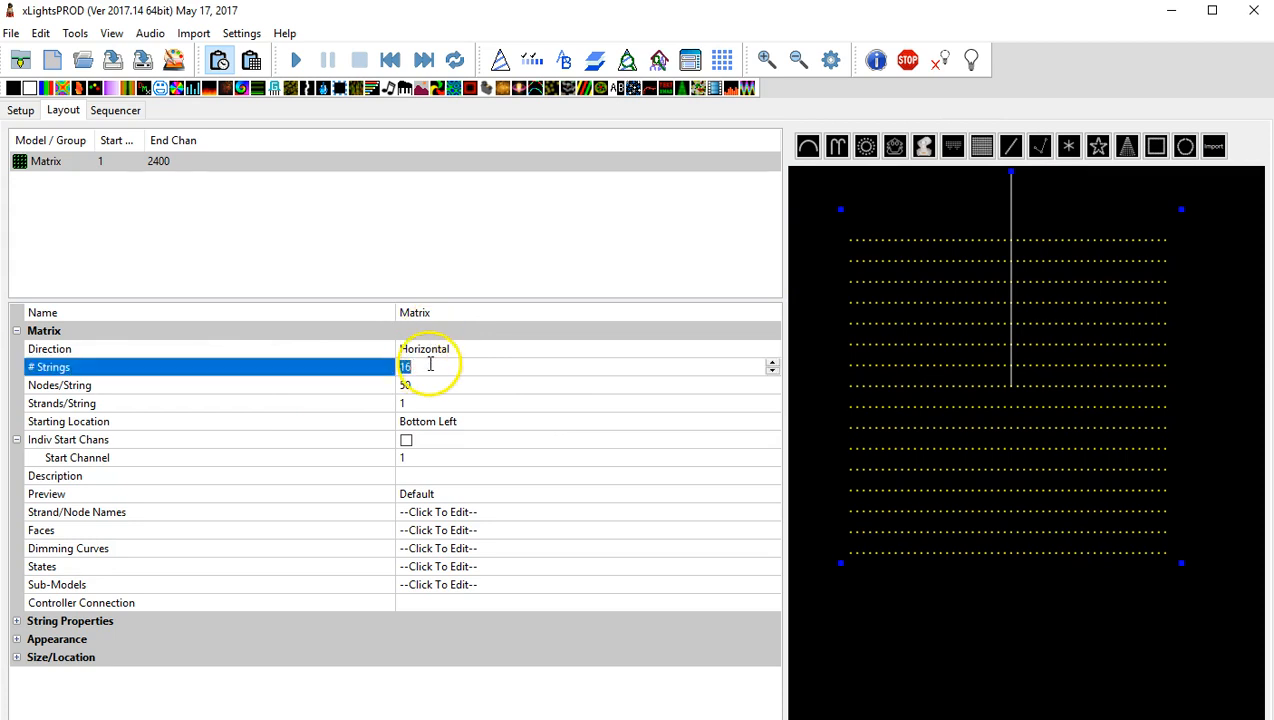
left_click(504, 351)
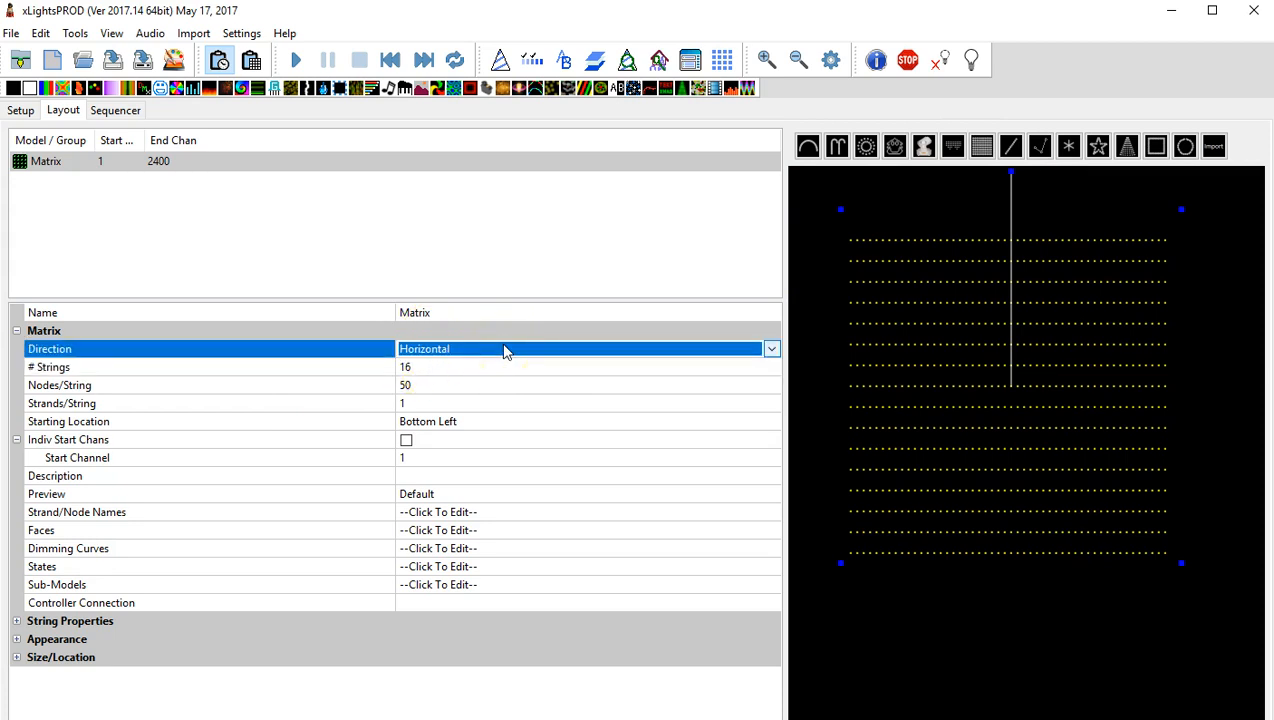
left_click(504, 350)
left_click(461, 384)
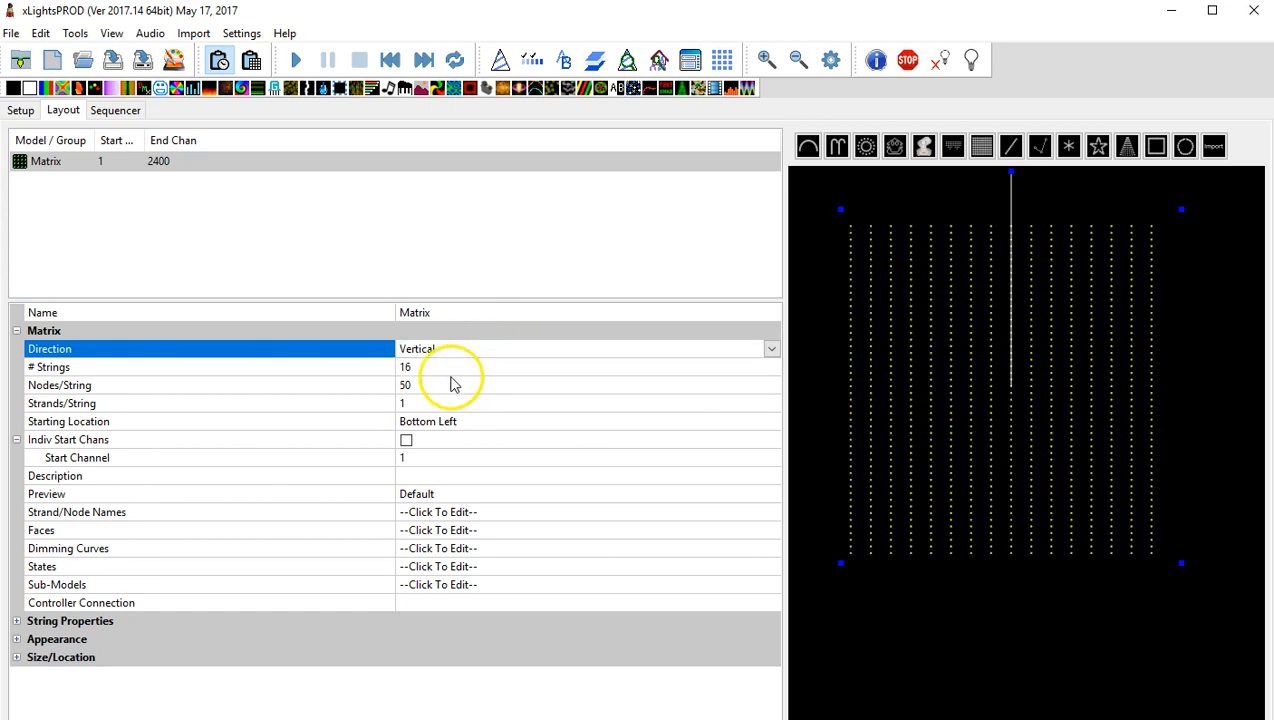
Set the matrix to 46 strings with 22 nodes per string, keeping 1 strand per string, Bottom Left start and start channel 1.
left_click(436, 366)
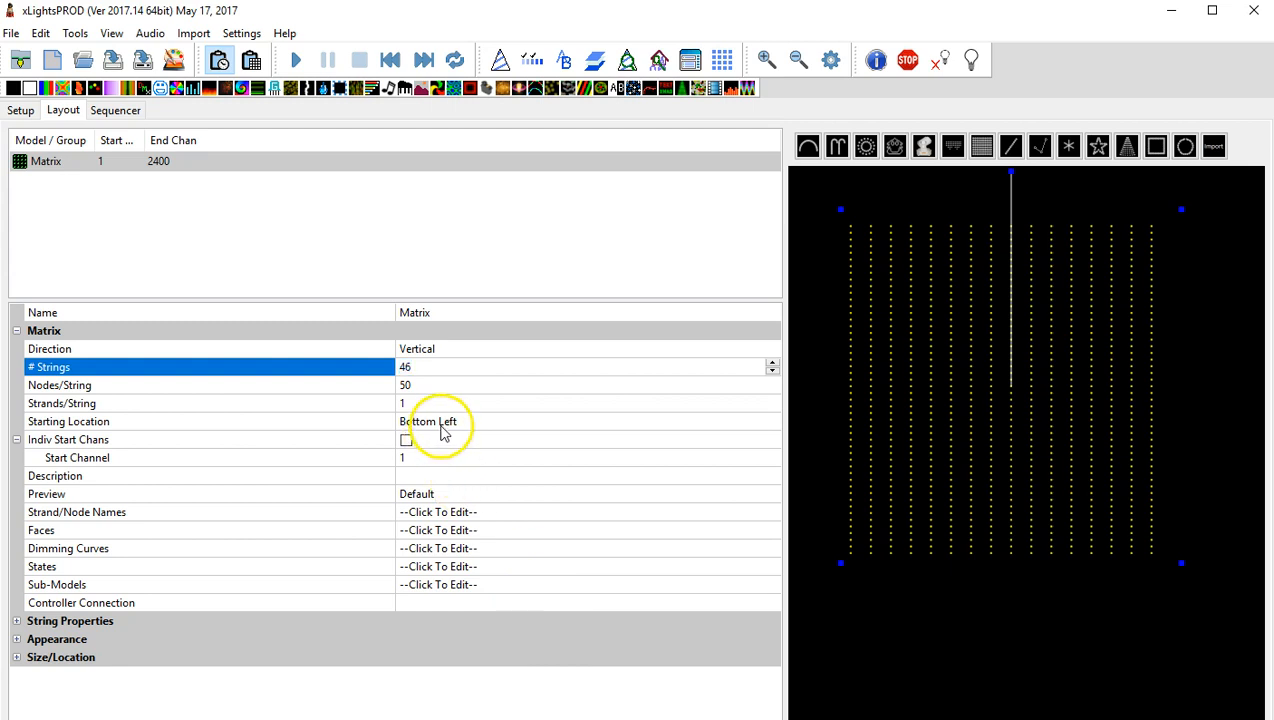
left_click(429, 384)
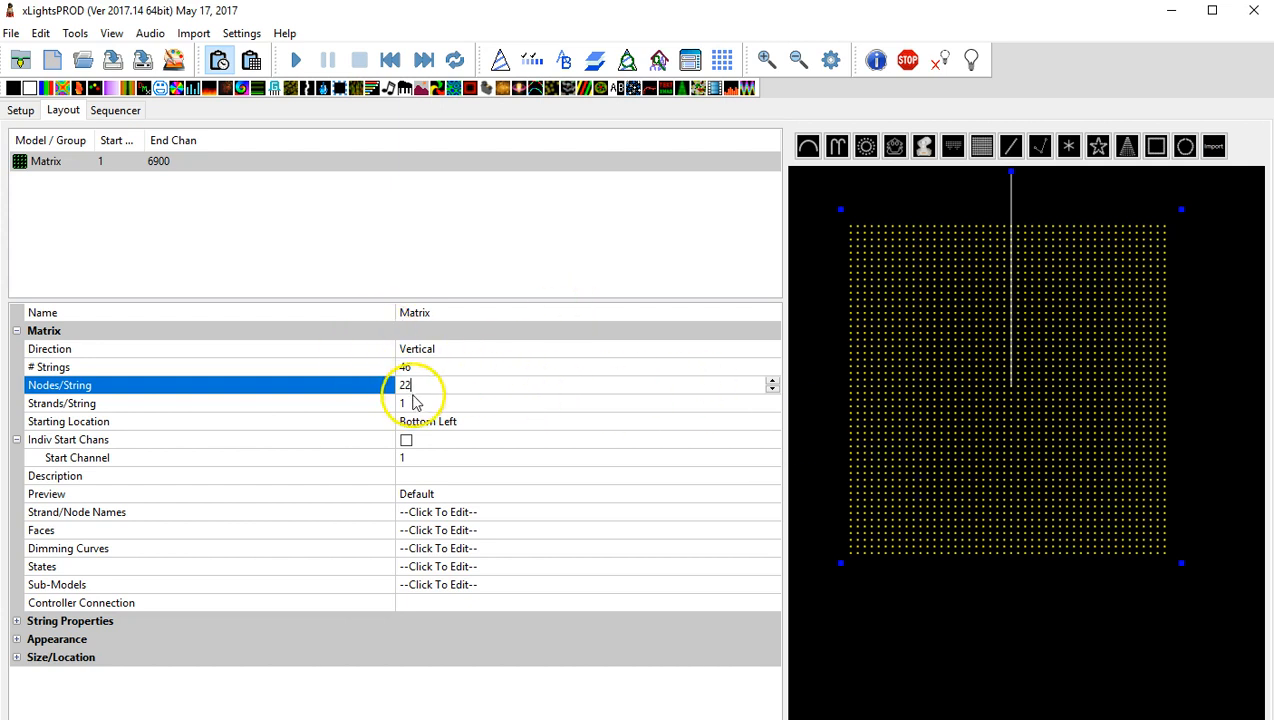
left_click(449, 404)
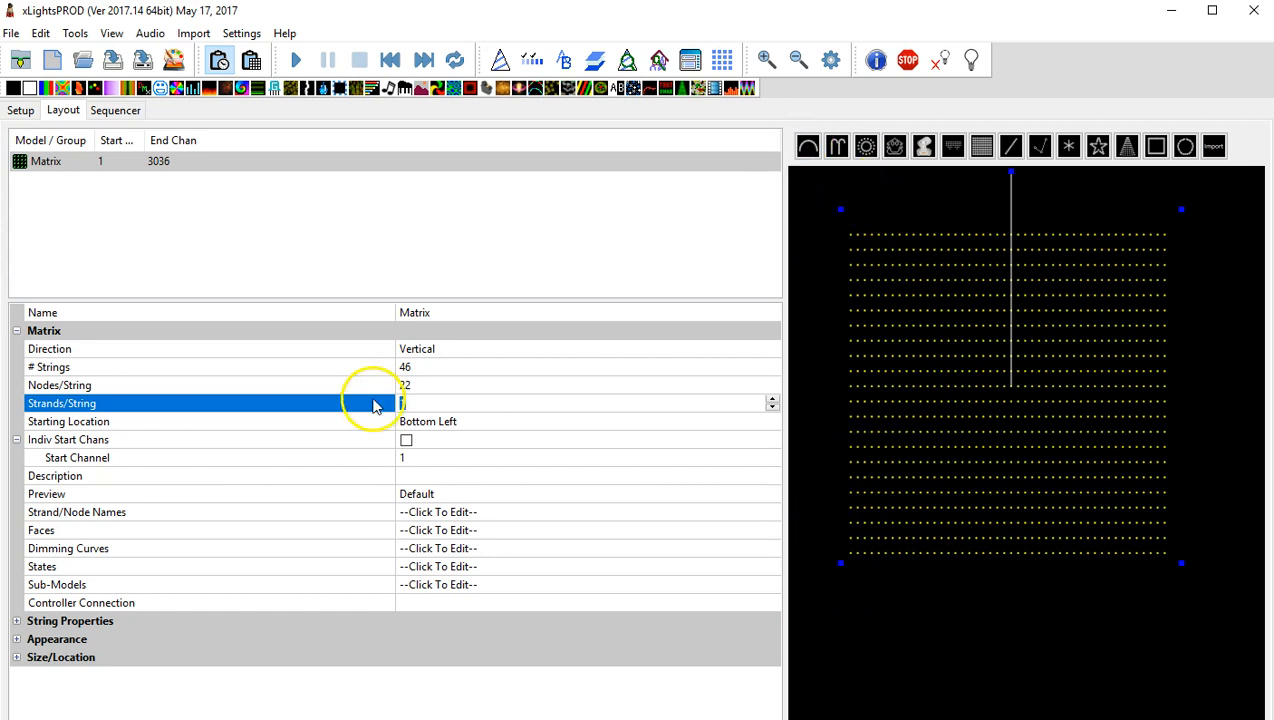
left_click(440, 422)
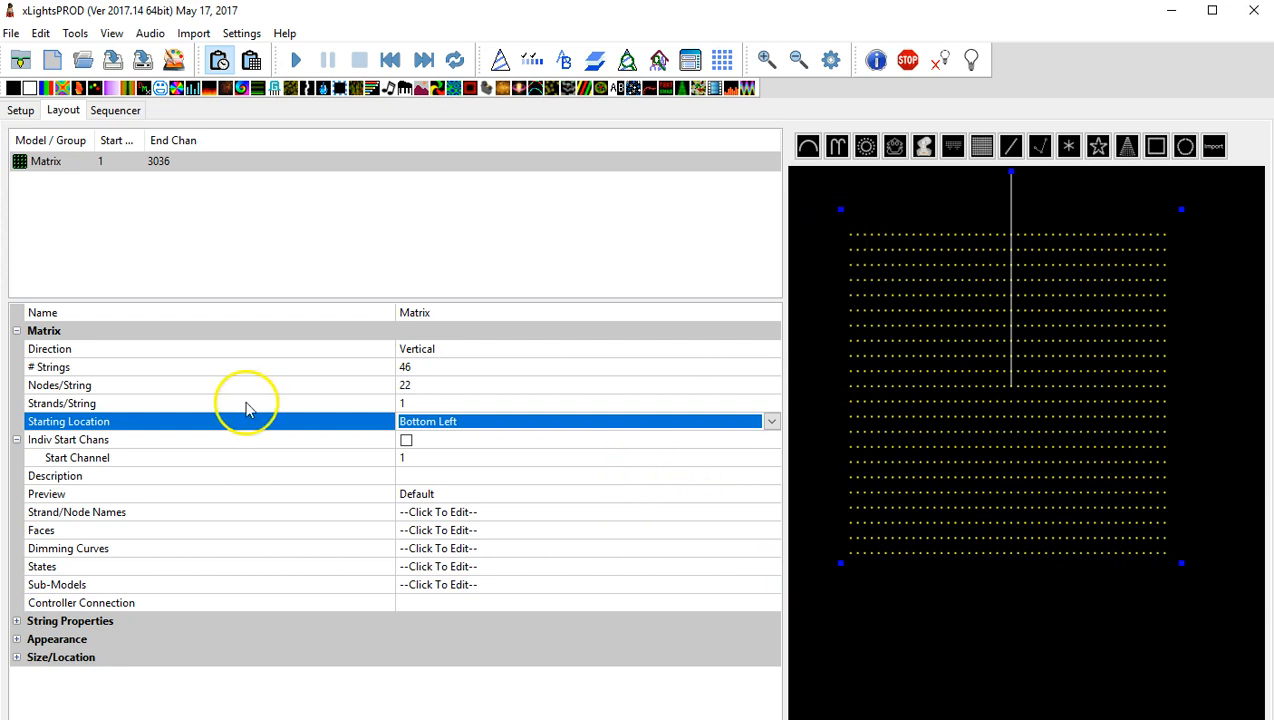
left_click(414, 459)
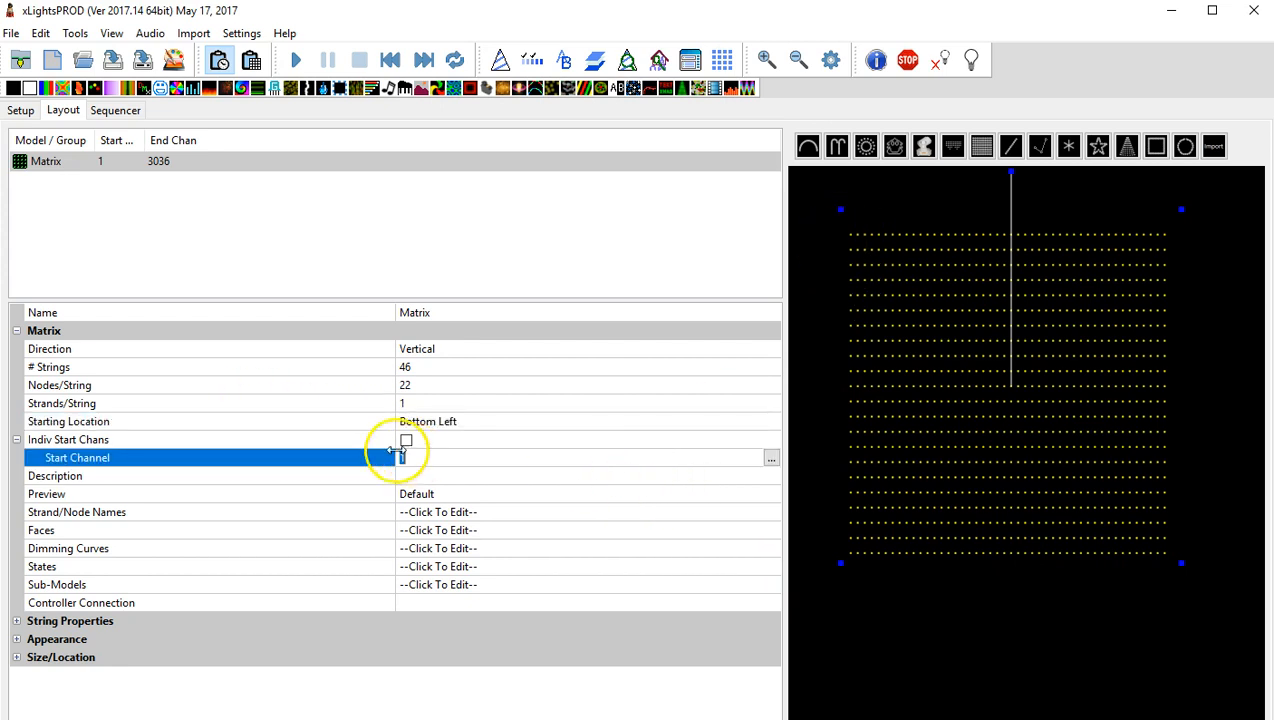
Review the channel mapping of the lighting network outputs and the matrix layout, and open the sequencer.
left_click(20, 110)
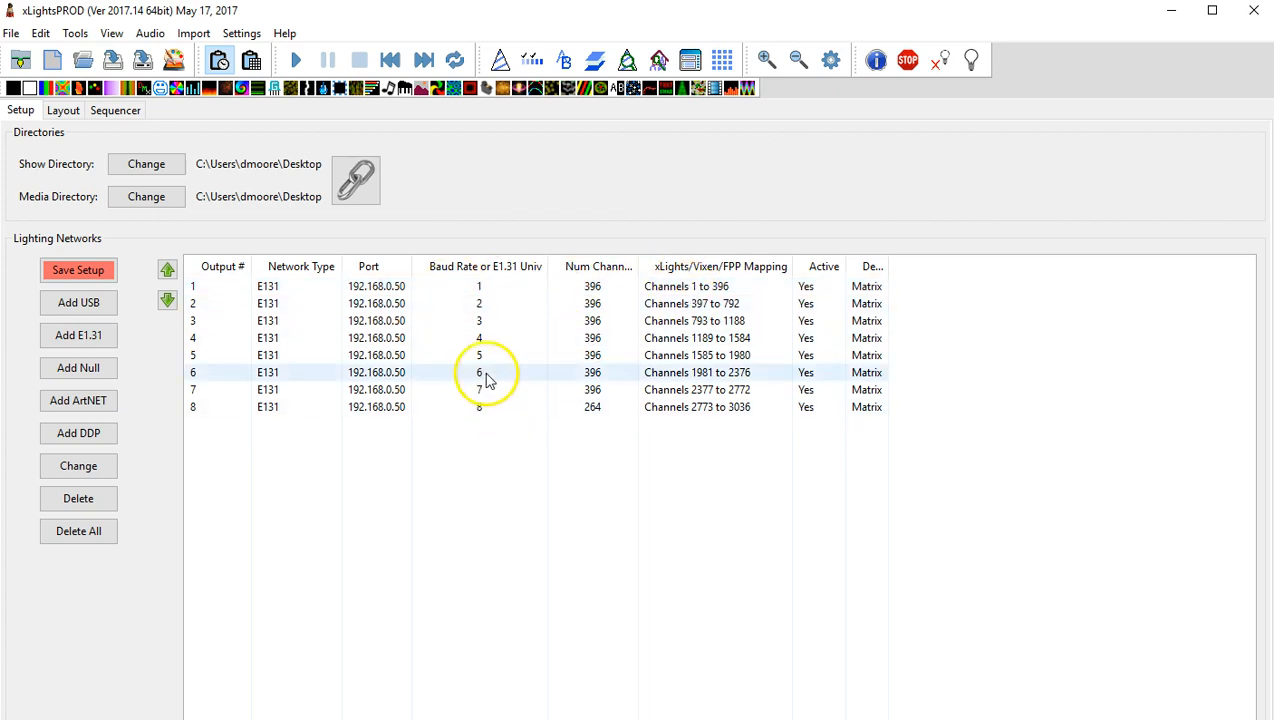
left_click(114, 112)
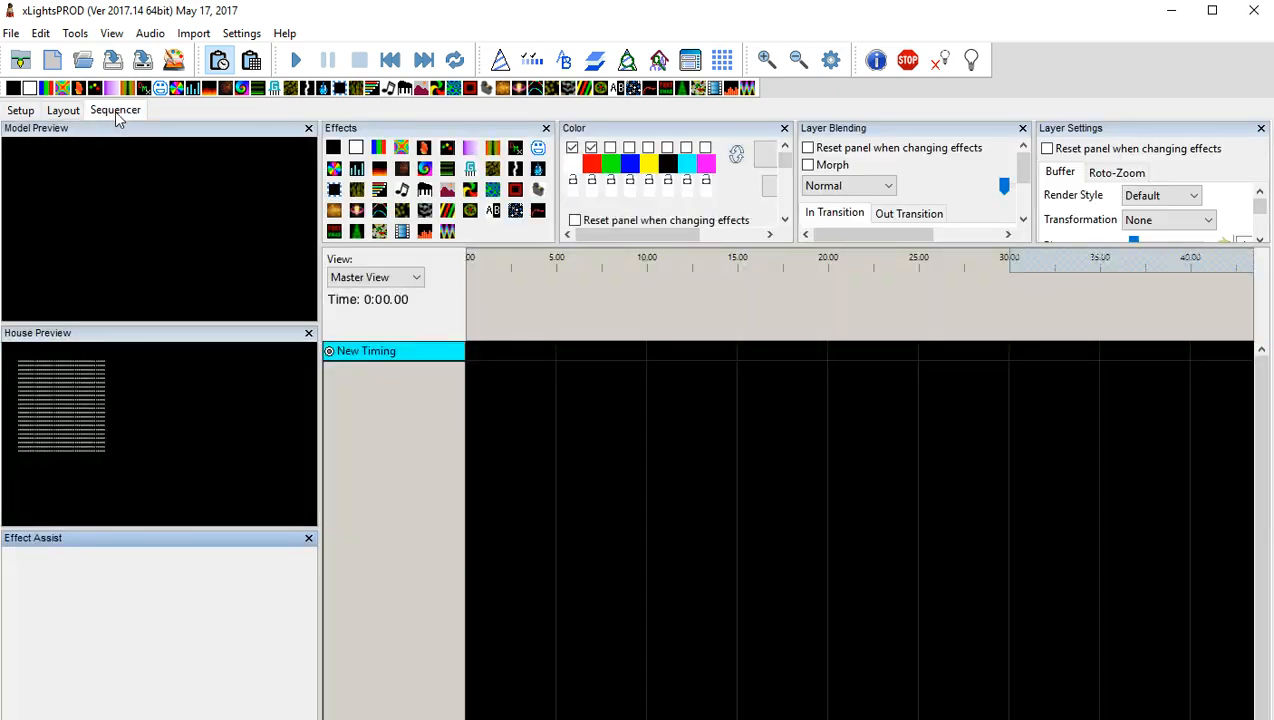
left_click(63, 110)
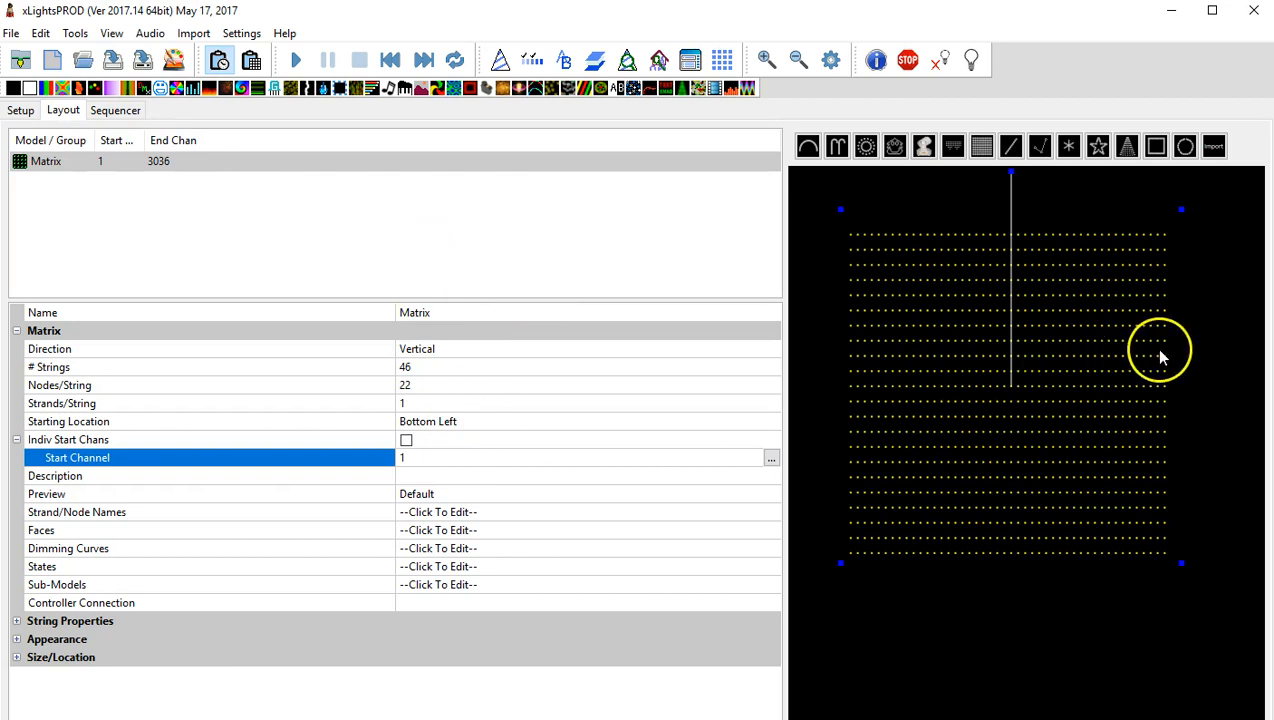
left_click(116, 111)
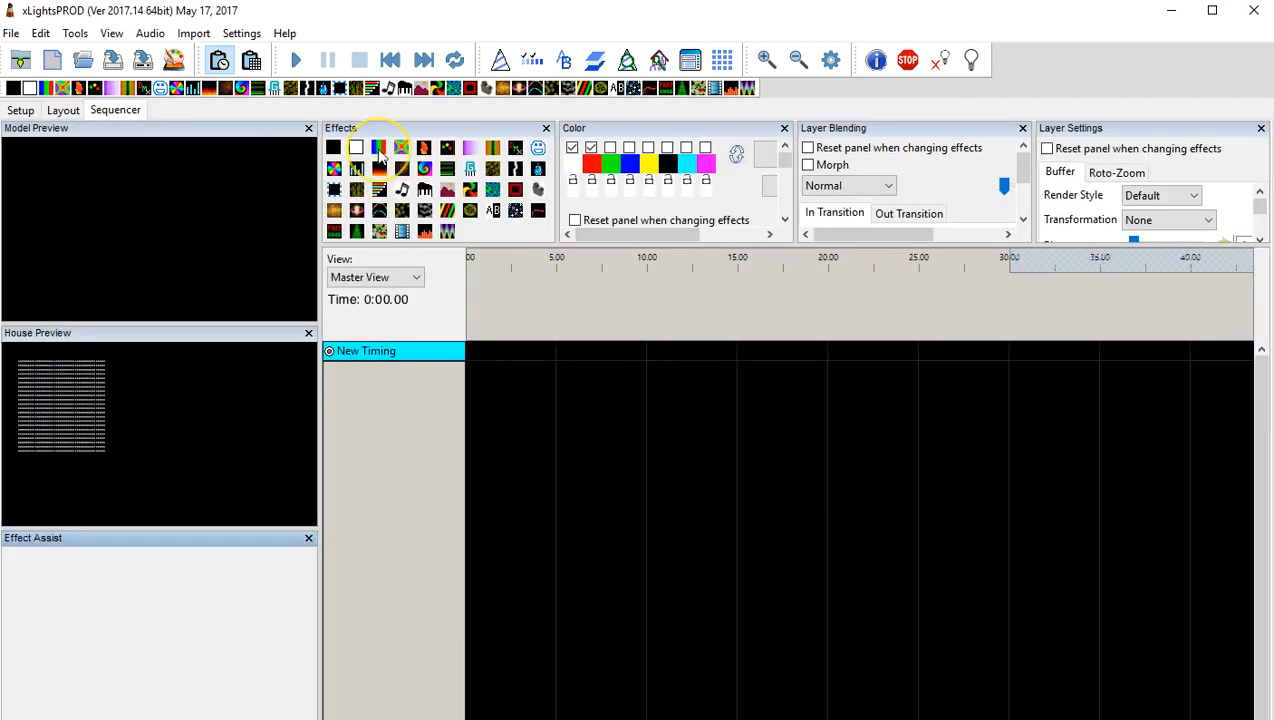